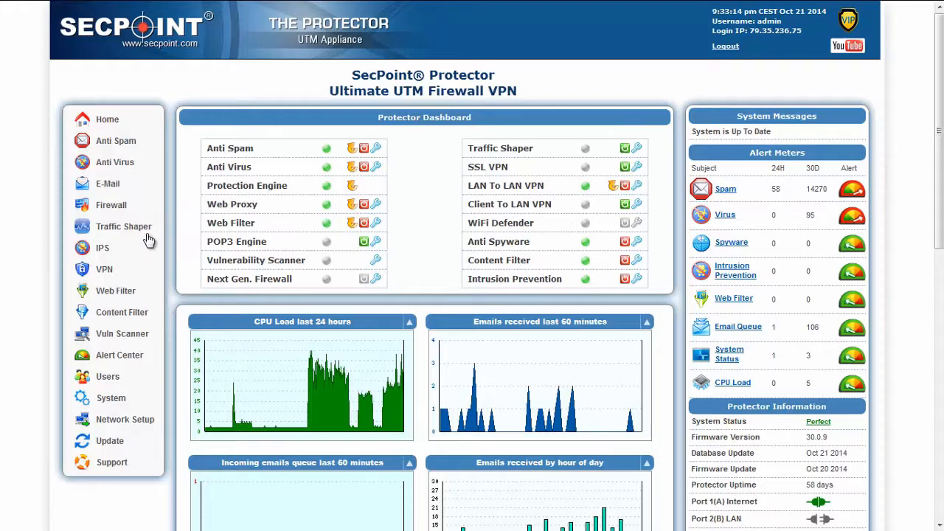
- Launch the SSL VPN installation wizard, keeping the current certificate and the Built-in user database
mouse_move(123, 245)
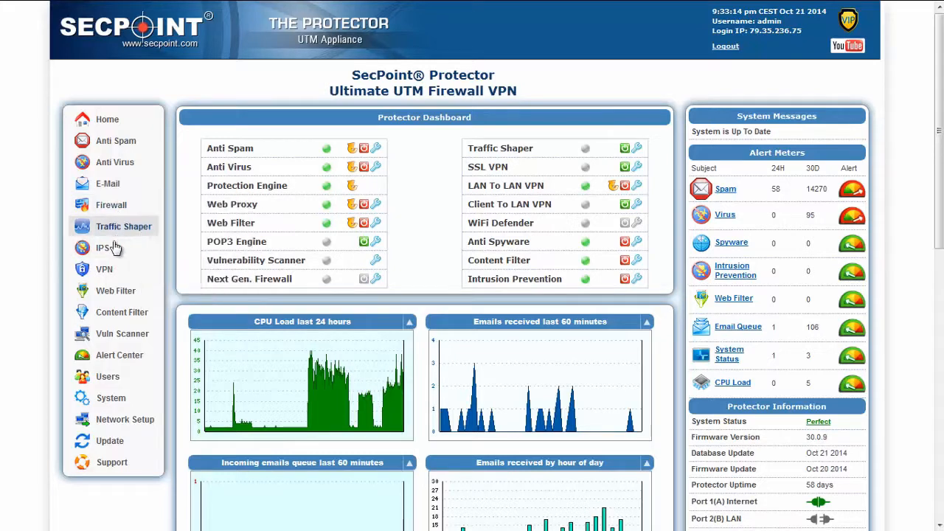
mouse_move(107, 270)
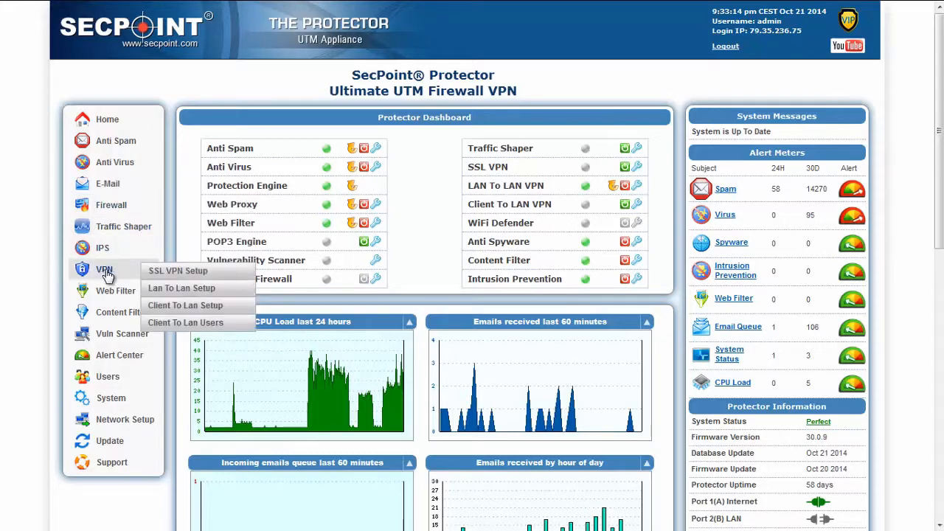
click(174, 274)
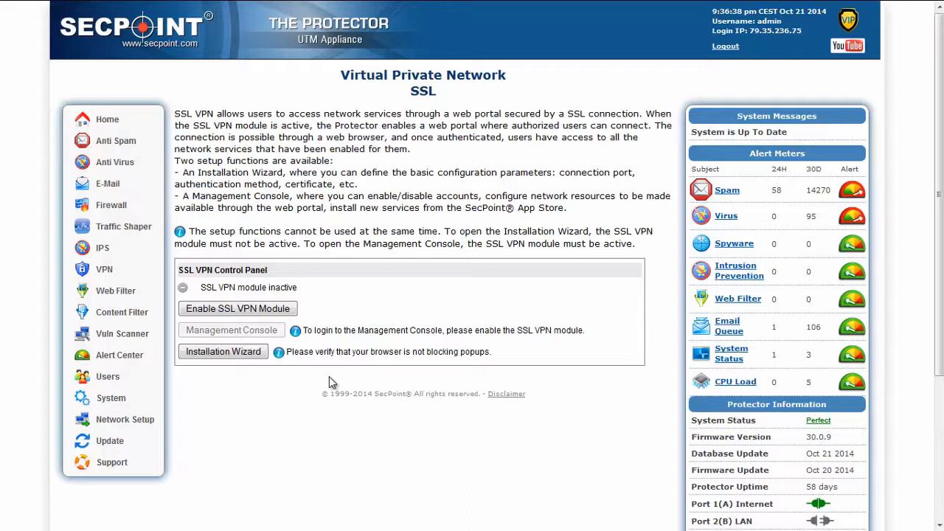
click(235, 357)
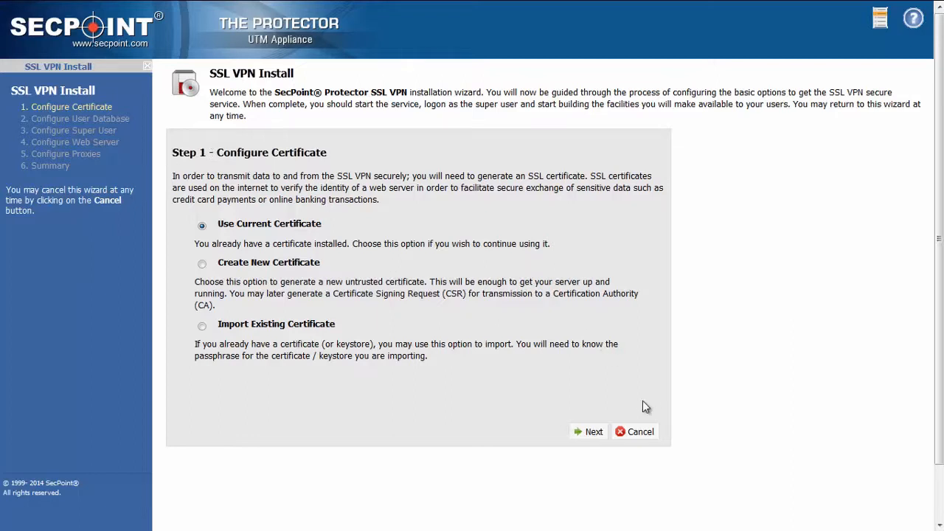
click(596, 433)
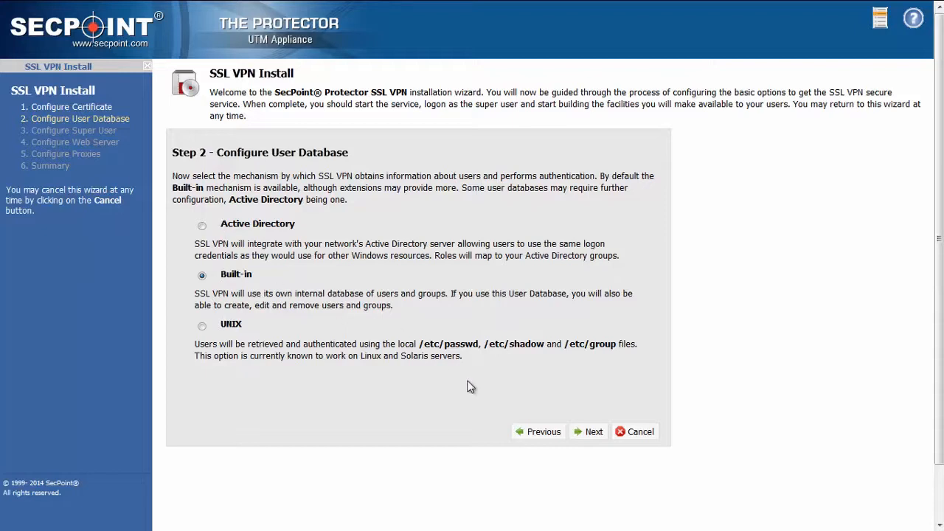
click(591, 438)
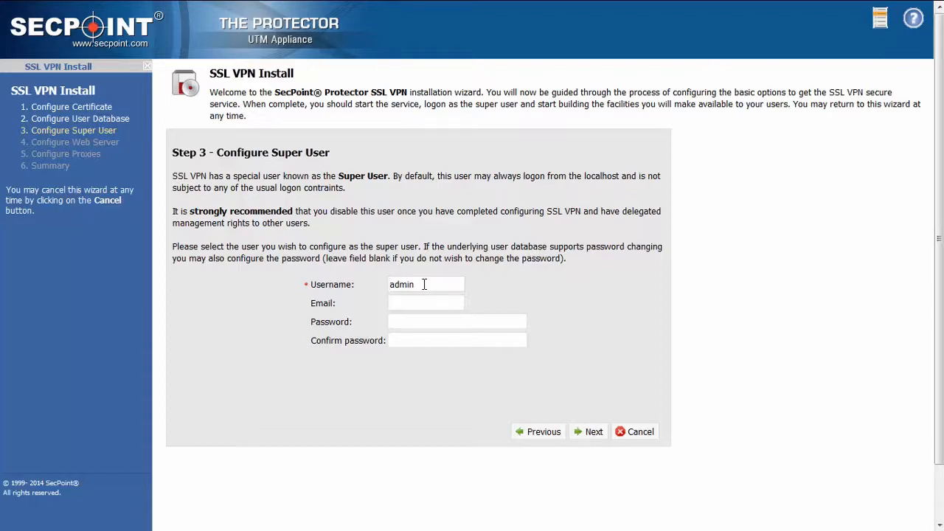
- Enter and confirm the super user's password for the SSL VPN, and dismiss the browser's offer to remember it
click(411, 322)
text(admin)
key(Tab)
text(admin)
click(594, 433)
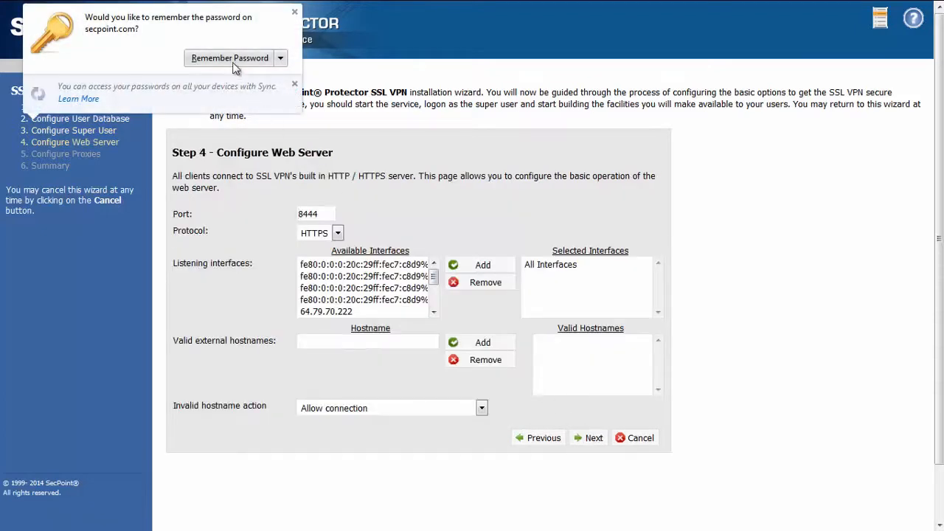
click(296, 13)
- Accept the web server settings with port 8444, HTTPS and all listening interfaces
click(331, 213)
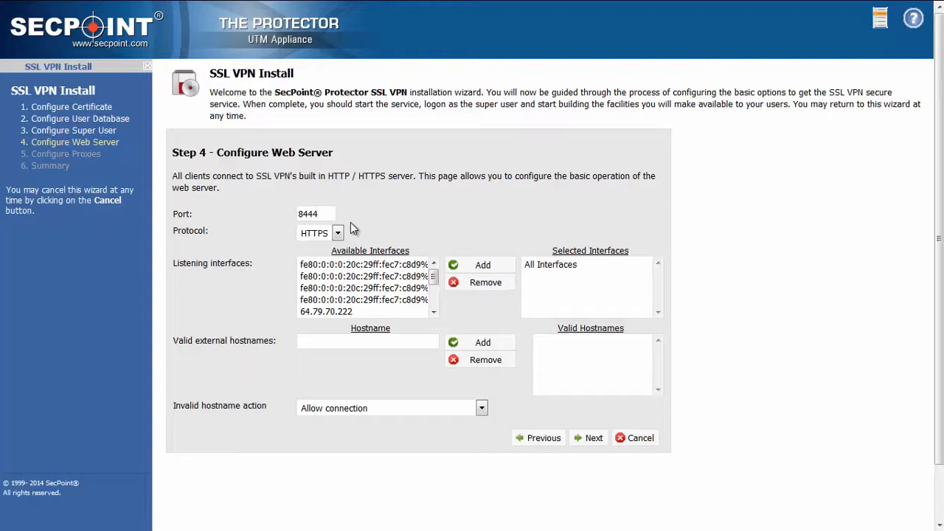
drag(318, 214, 287, 216)
click(595, 438)
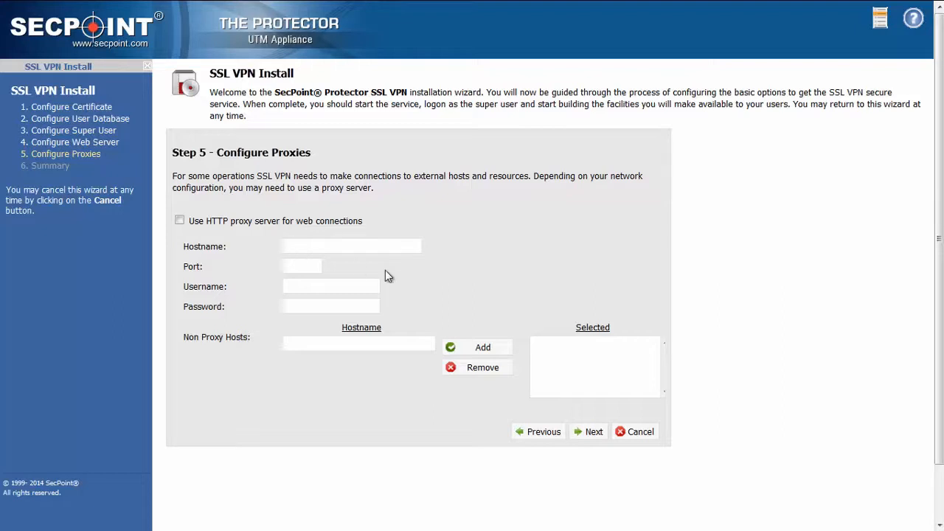
- Leave the HTTP proxy server unused, then apply the settings and exit the installation wizard
click(594, 434)
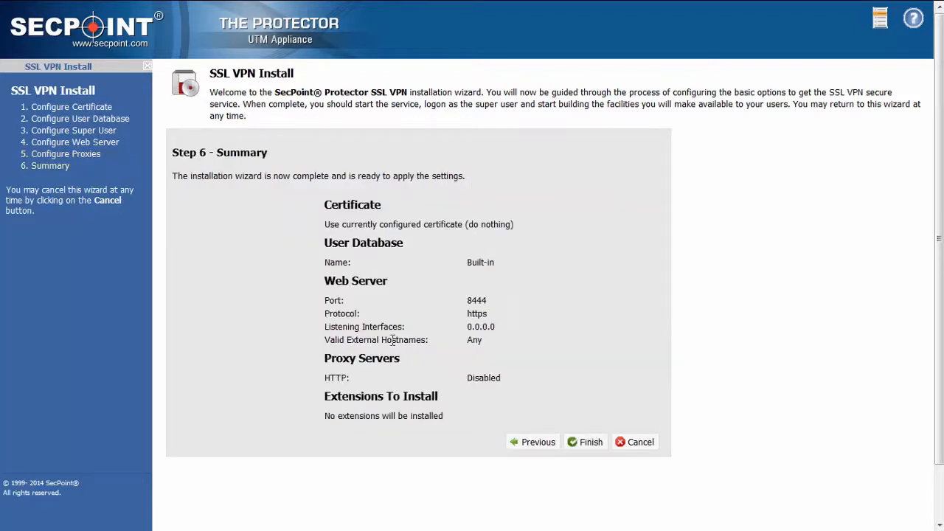
click(589, 443)
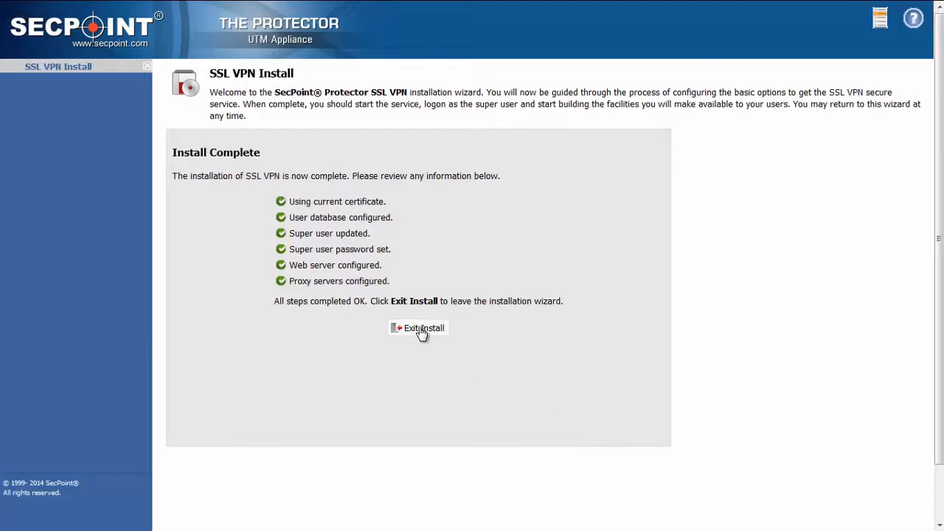
click(420, 332)
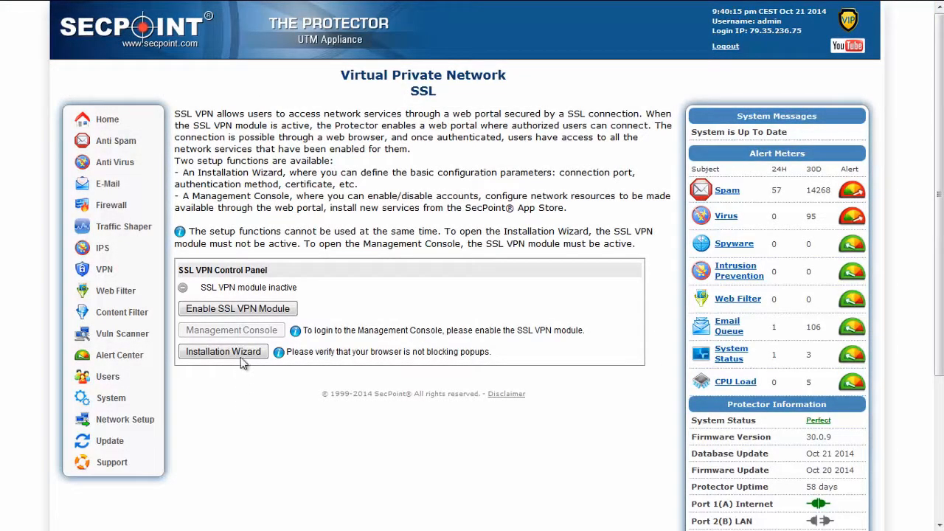
- Enable the SSL VPN module and log in to its Management Console as admin with the account password
click(243, 310)
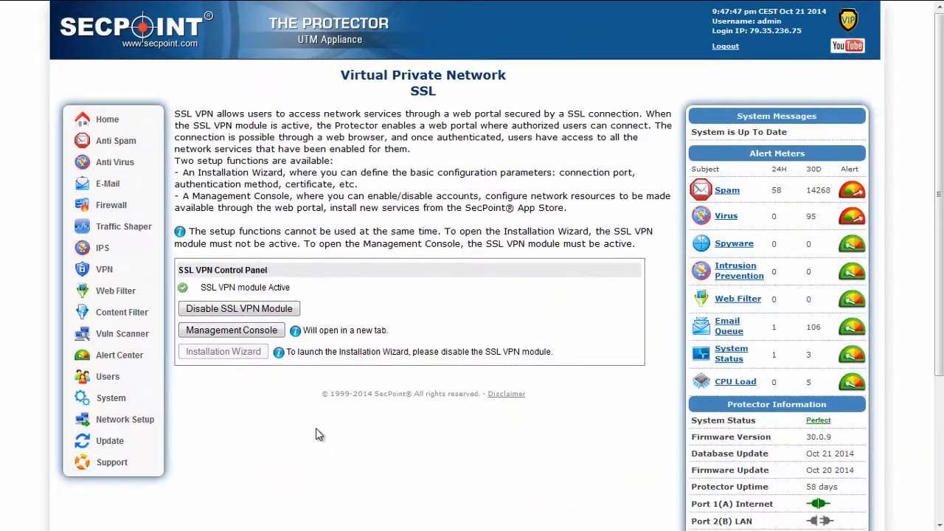
click(248, 336)
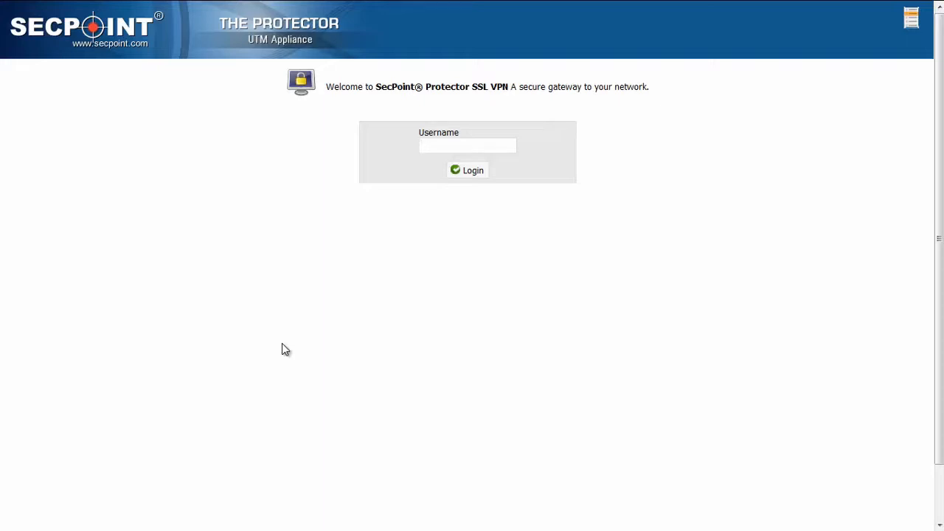
text(admin)
key(Tab)
key(Return)
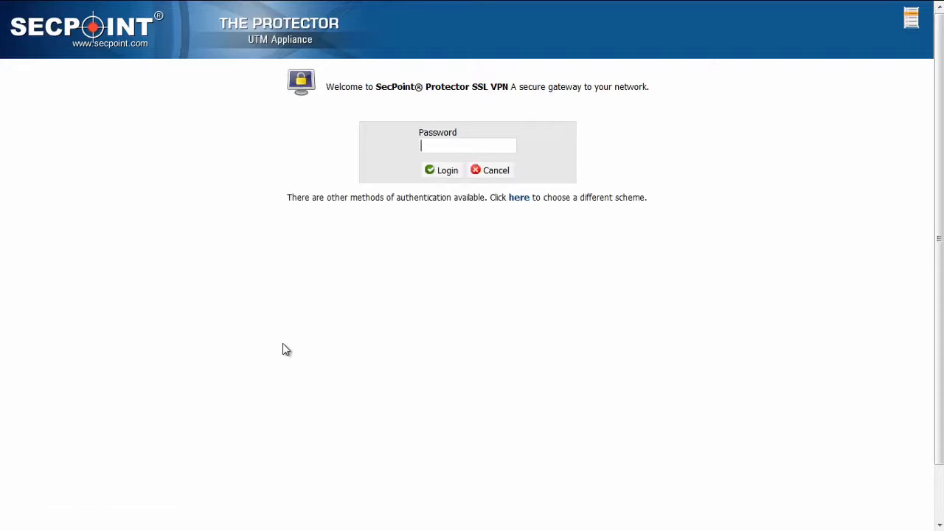
text(admin)
key(Return)
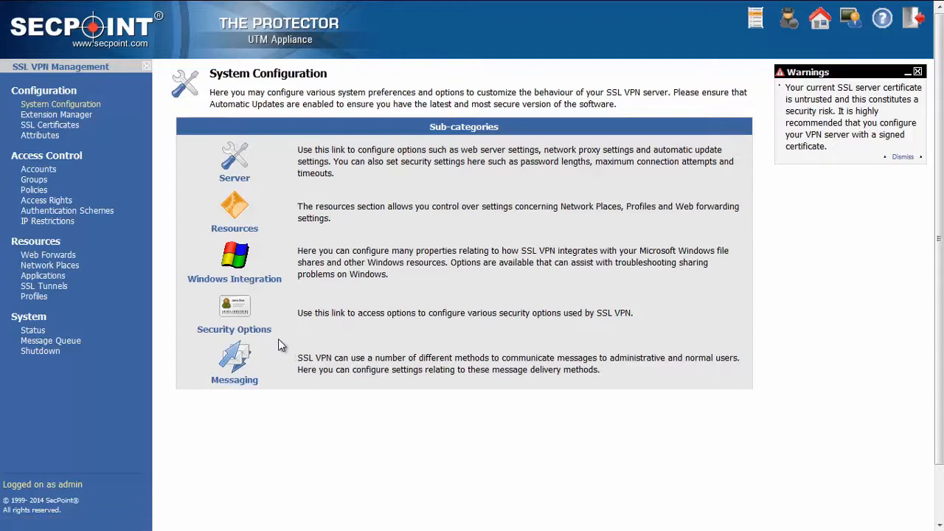
- Create an enabled SSL VPN account with username user1 and full name "fullname"
click(56, 171)
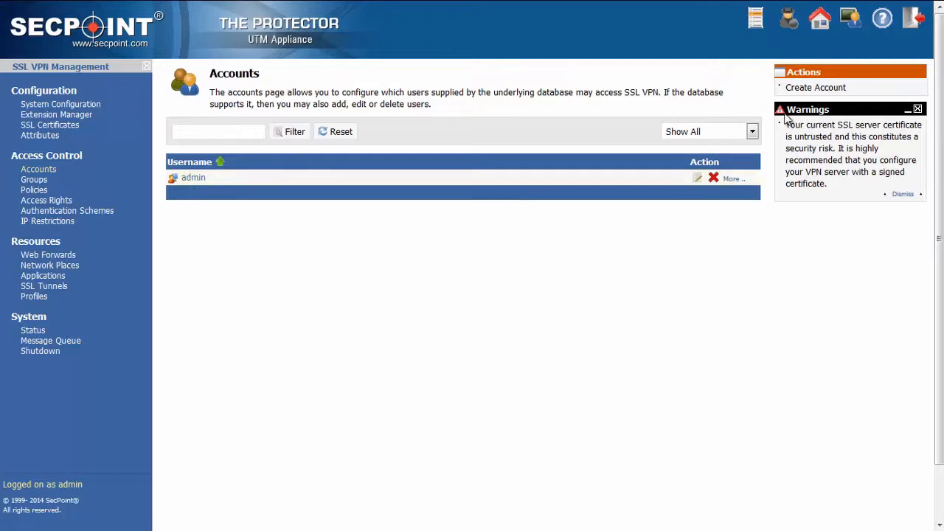
click(806, 90)
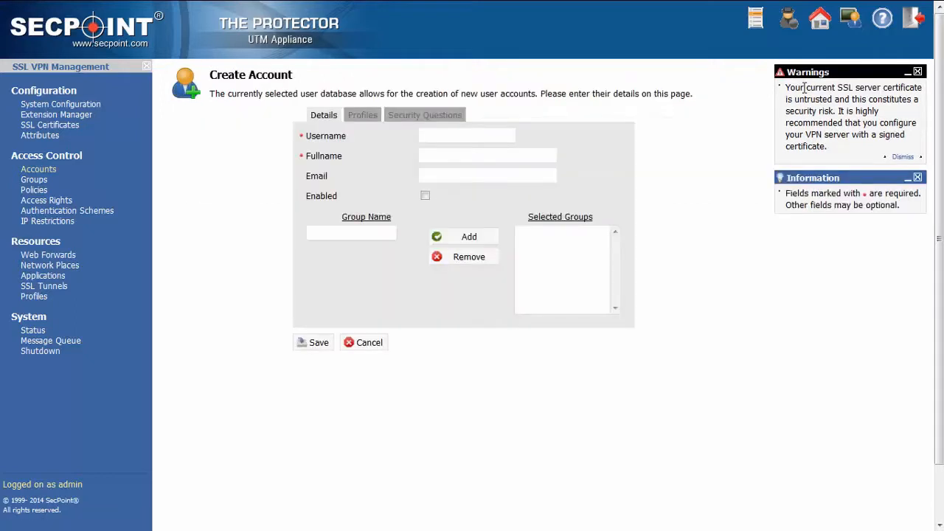
click(431, 139)
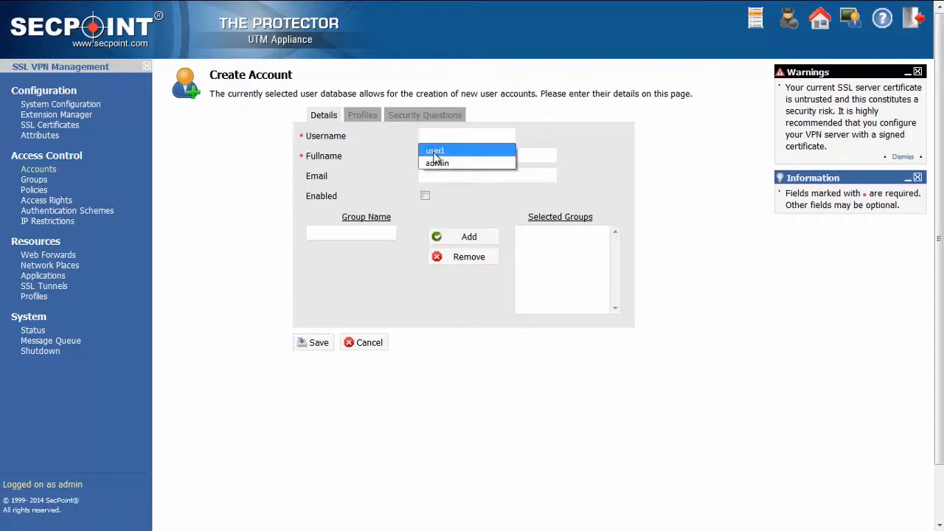
click(432, 149)
click(433, 155)
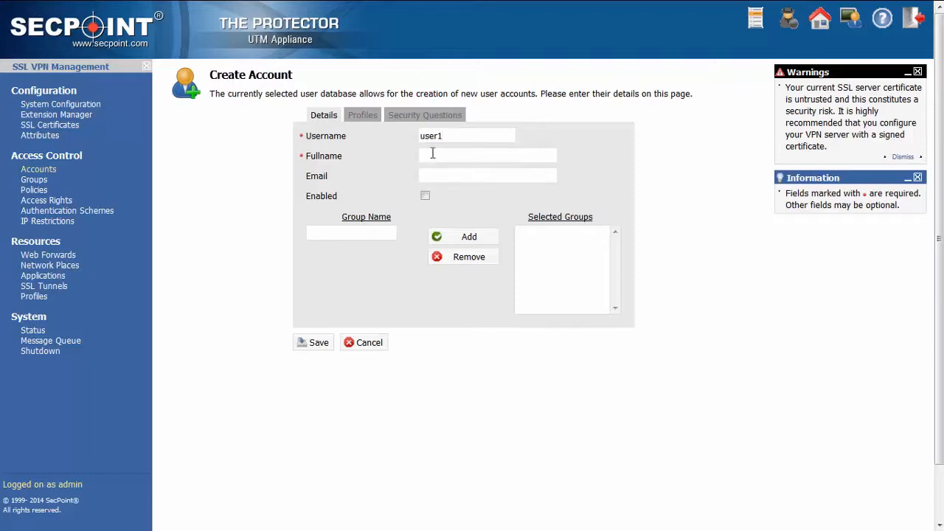
text(fullname)
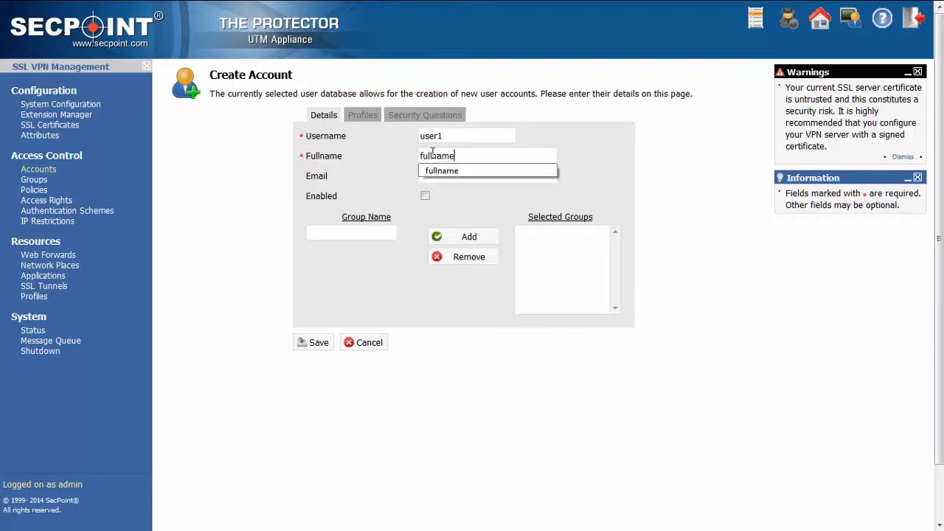
click(463, 215)
click(425, 197)
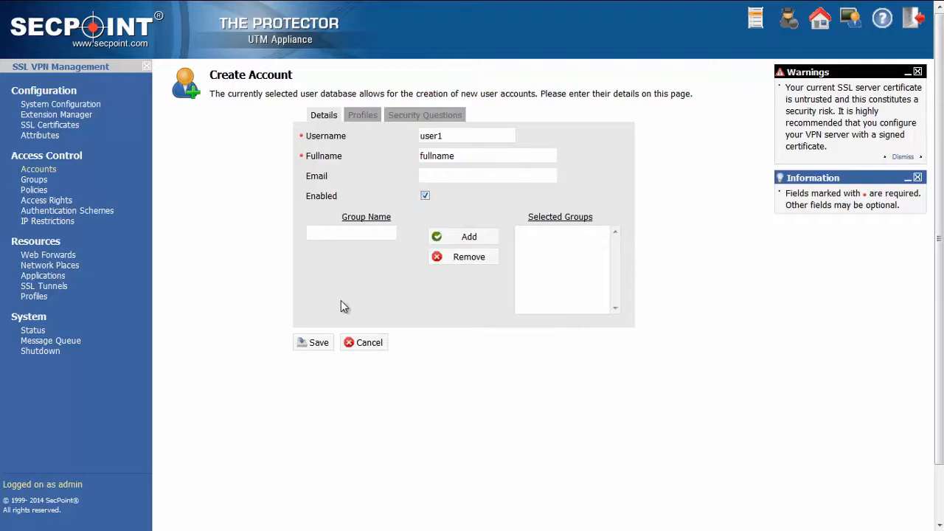
click(318, 344)
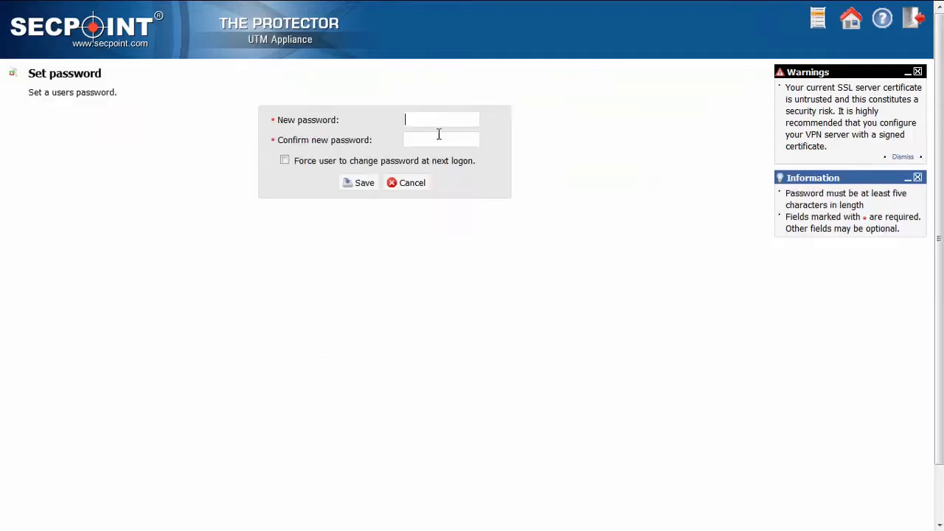
- Enter and confirm the new user's account password, and save it
click(445, 118)
text(********)
key(Tab)
text(********)
click(357, 183)
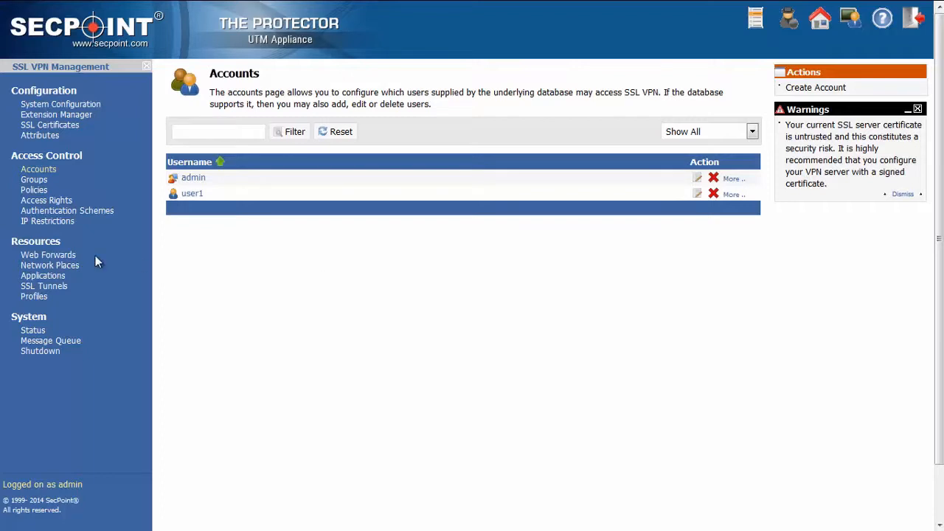
- Start a new network place named "root folder" with the description "some description"
click(68, 270)
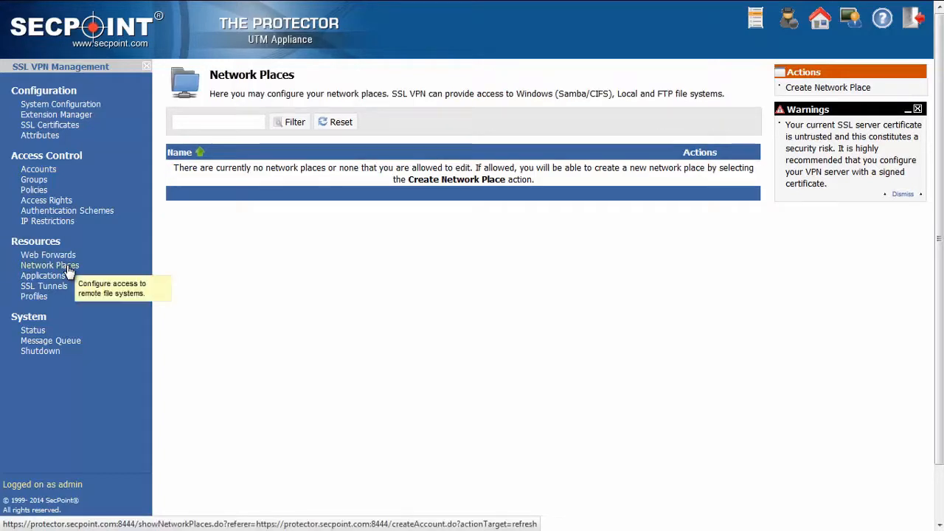
click(828, 88)
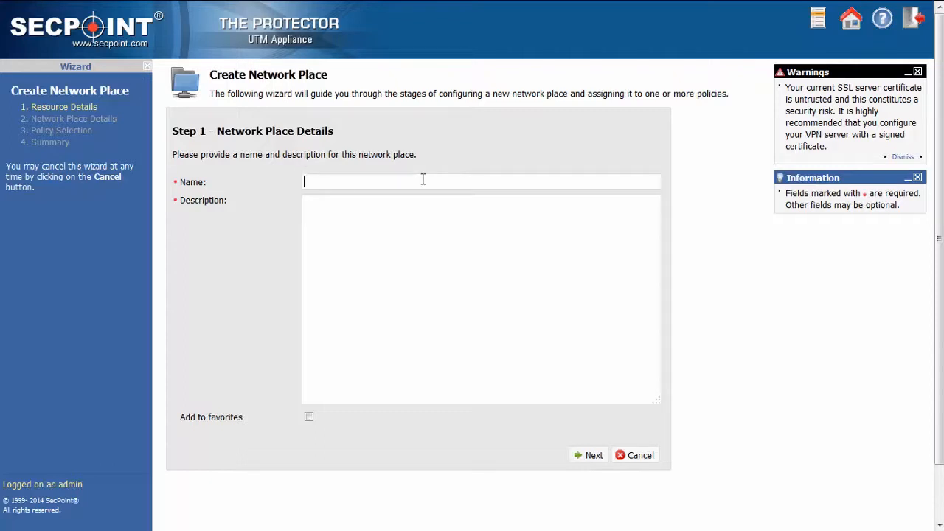
text(root folder)
click(391, 206)
text(some description)
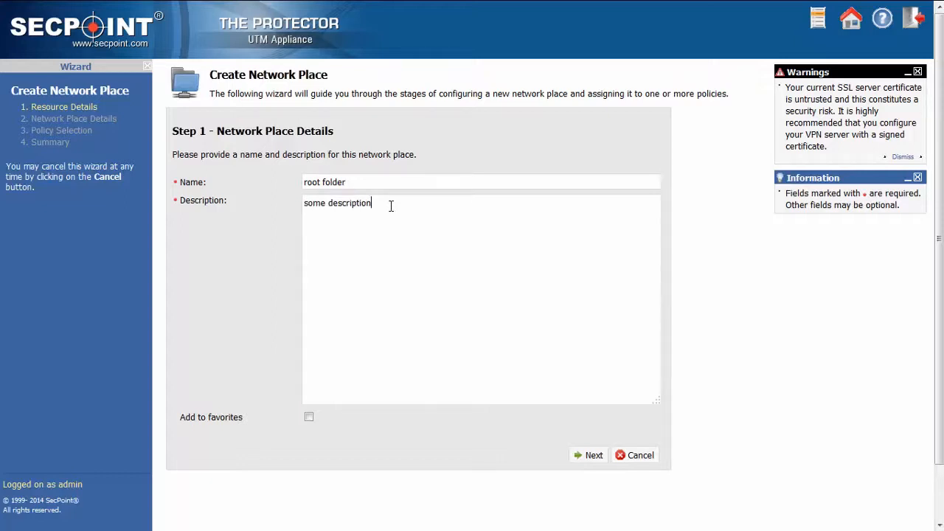
click(589, 458)
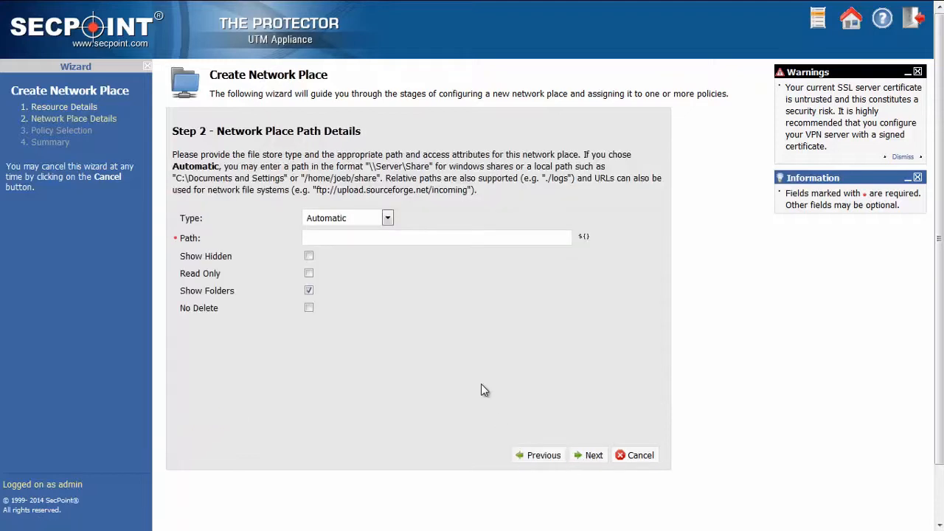
- Set the network place's path to /root and accept the Local File type
click(431, 237)
click(432, 238)
text(/root)
click(594, 456)
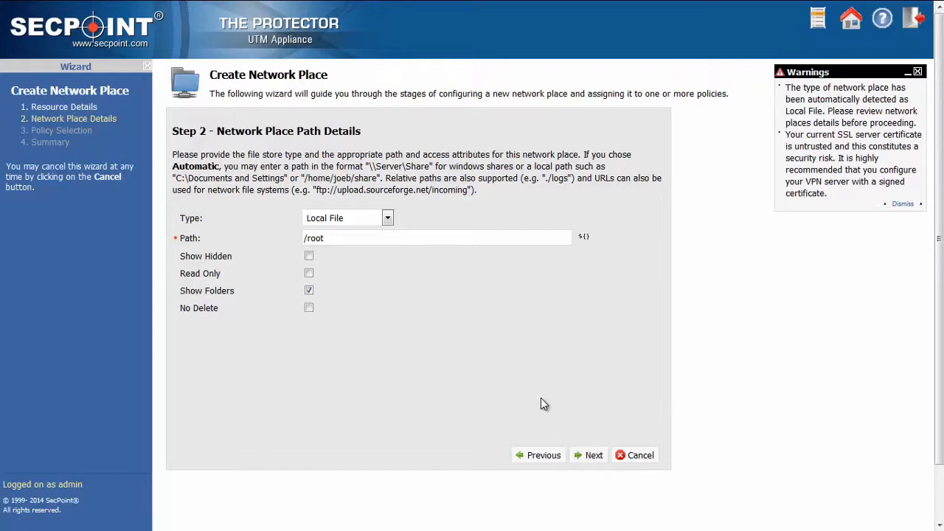
click(592, 455)
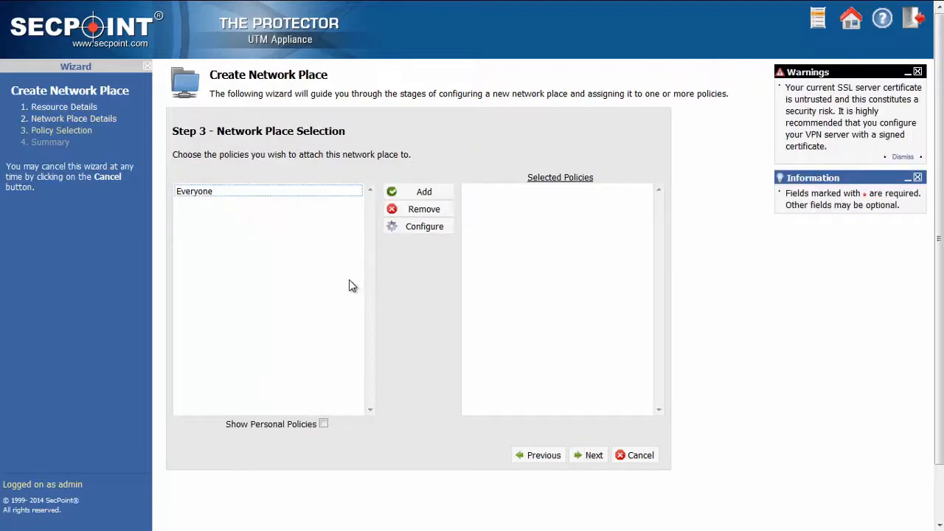
- Attach the network place to the Everyone policy and finish creating it
click(219, 193)
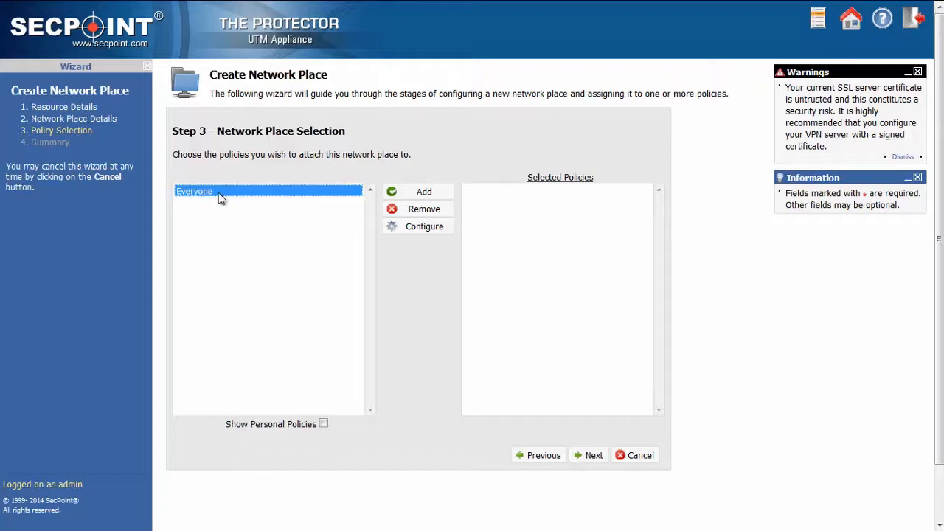
click(414, 196)
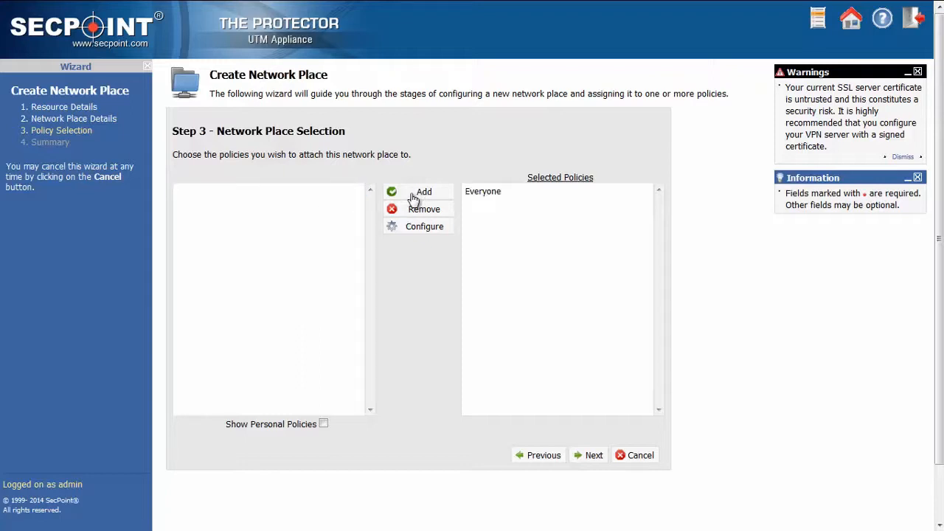
click(593, 458)
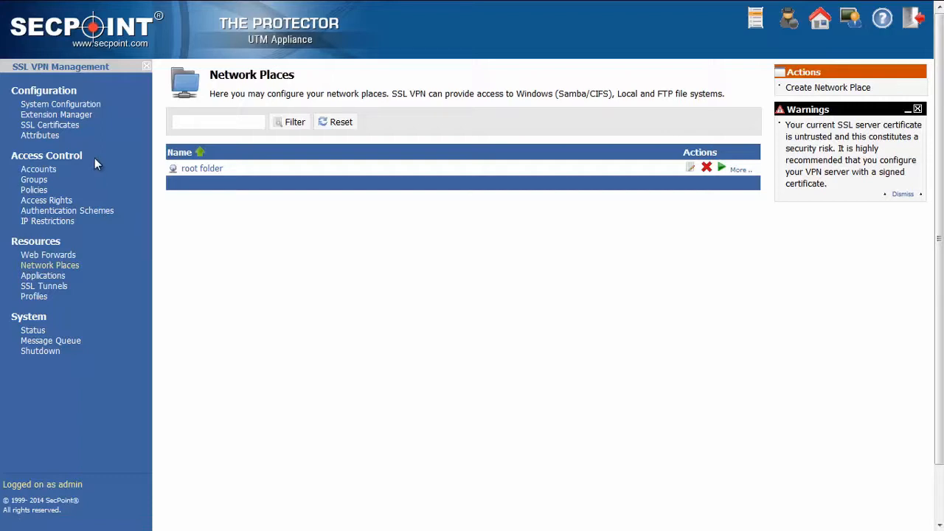
- Install the Microsoft RDP client from the remote access extensions and check it among the installed extensions
click(92, 116)
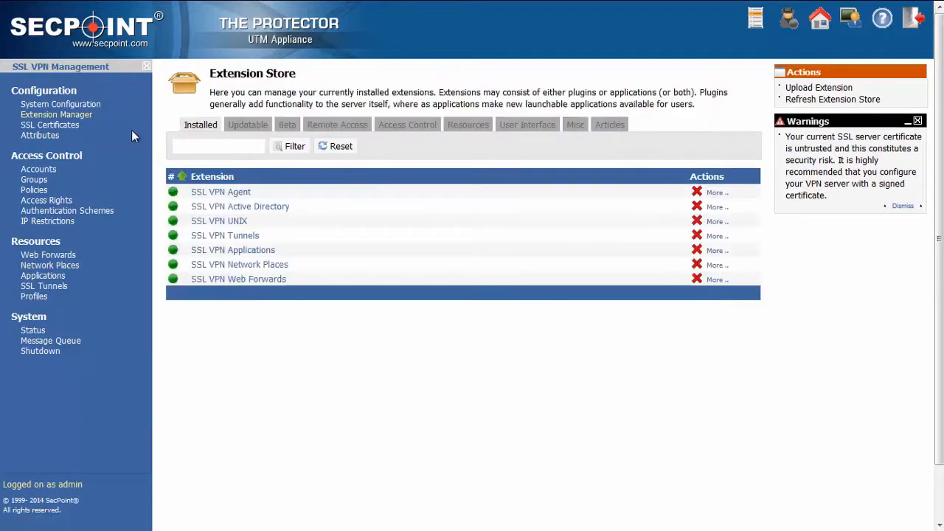
click(322, 128)
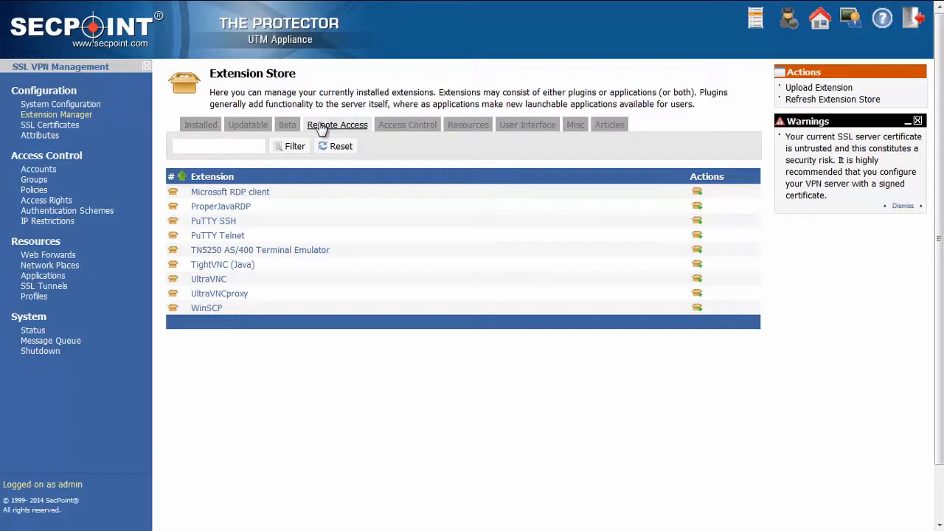
click(697, 194)
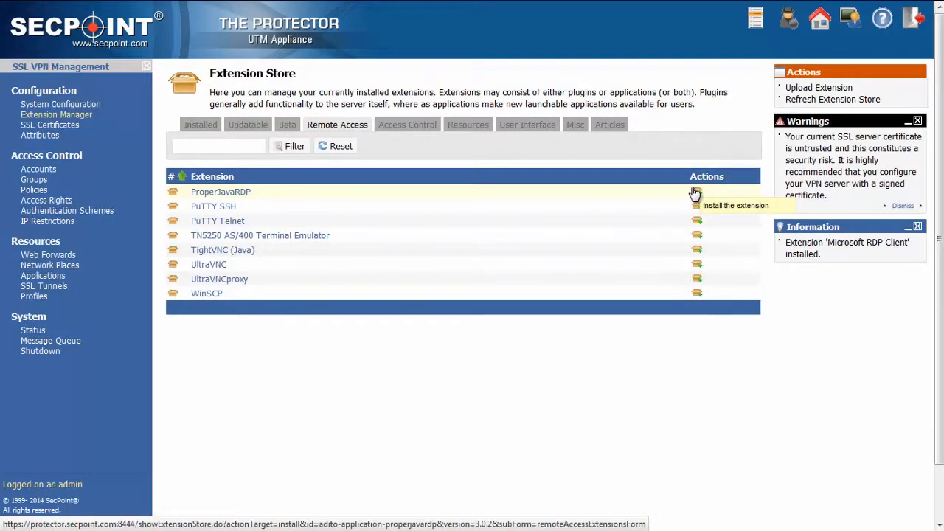
click(204, 127)
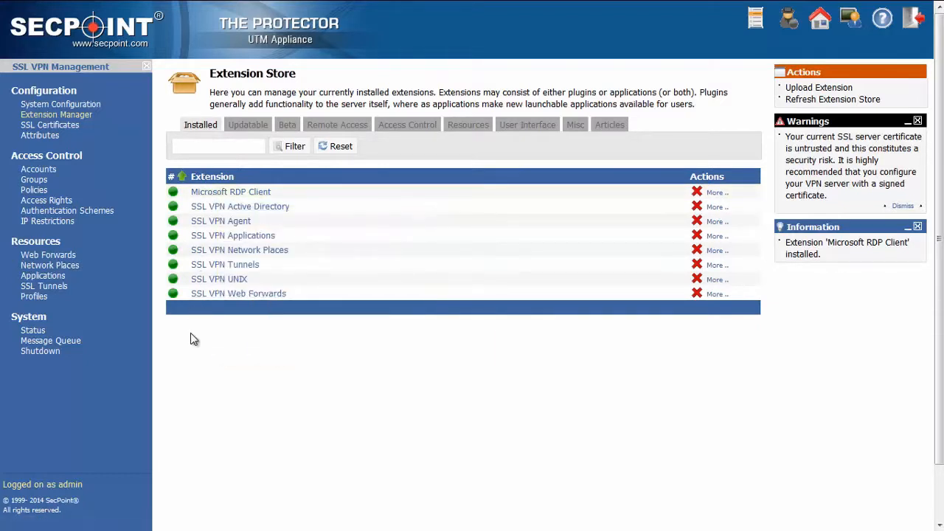
mouse_move(223, 199)
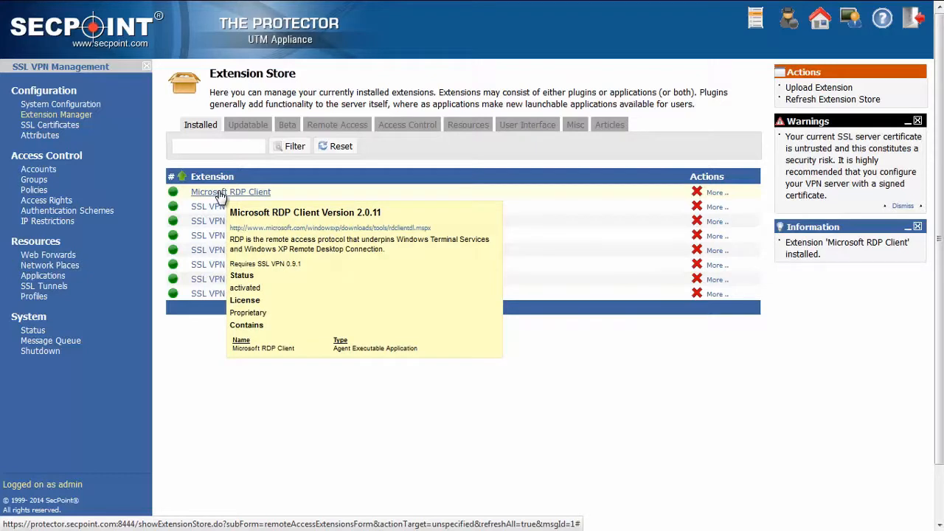
- Start a new application shortcut using the Microsoft RDP Client extension, named "computer 1" with the description "mail server"
click(52, 279)
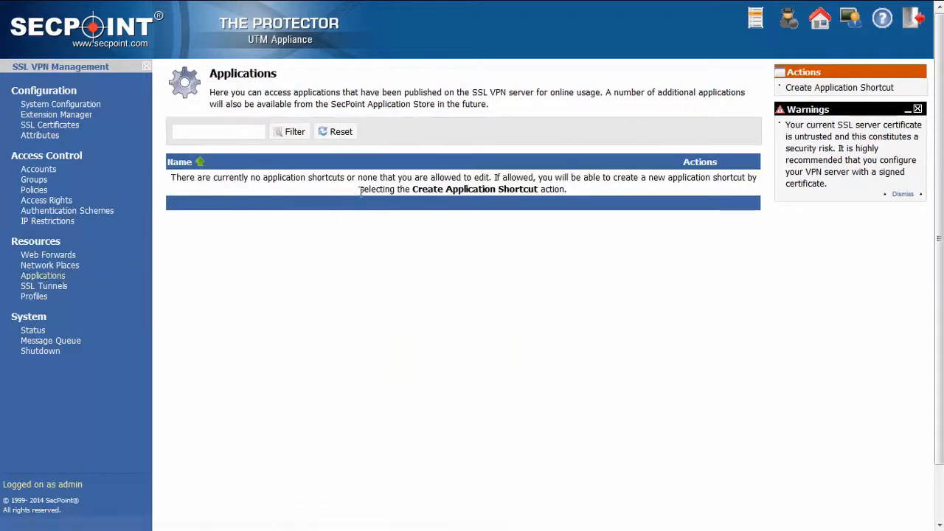
click(809, 88)
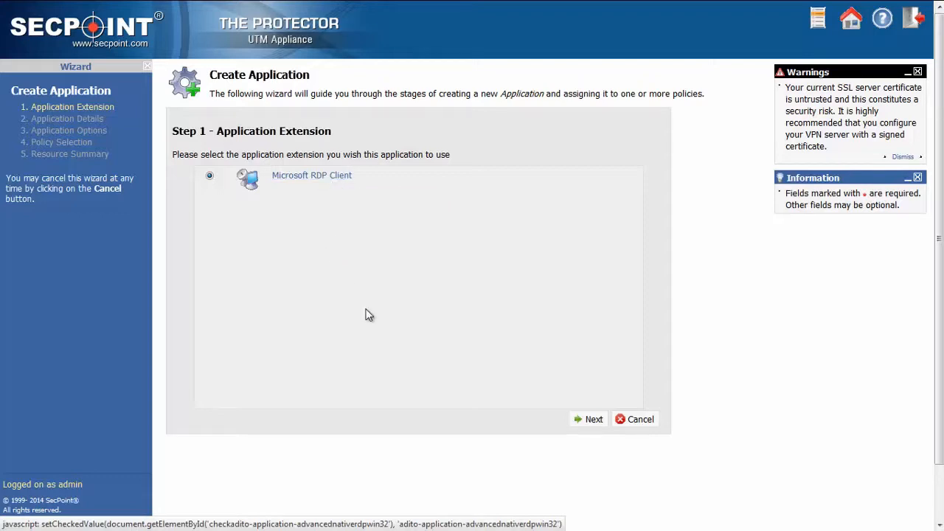
click(594, 421)
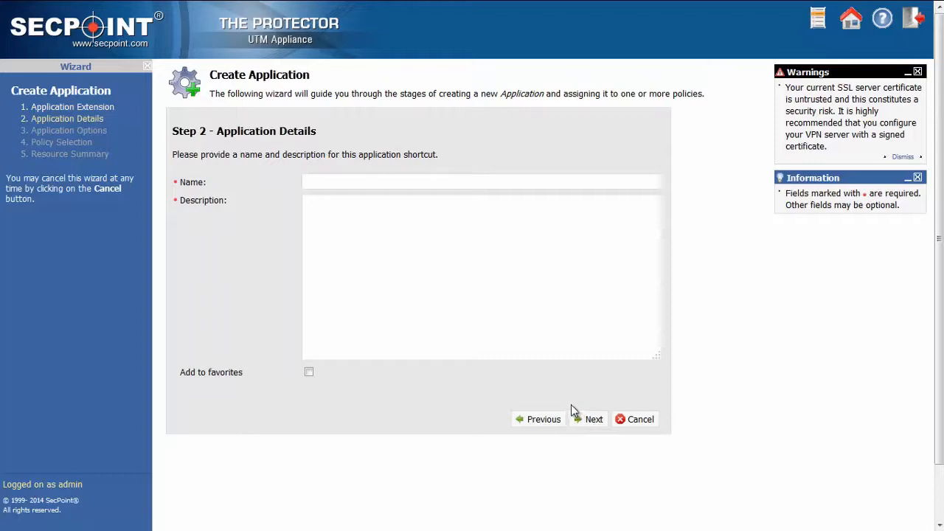
click(350, 181)
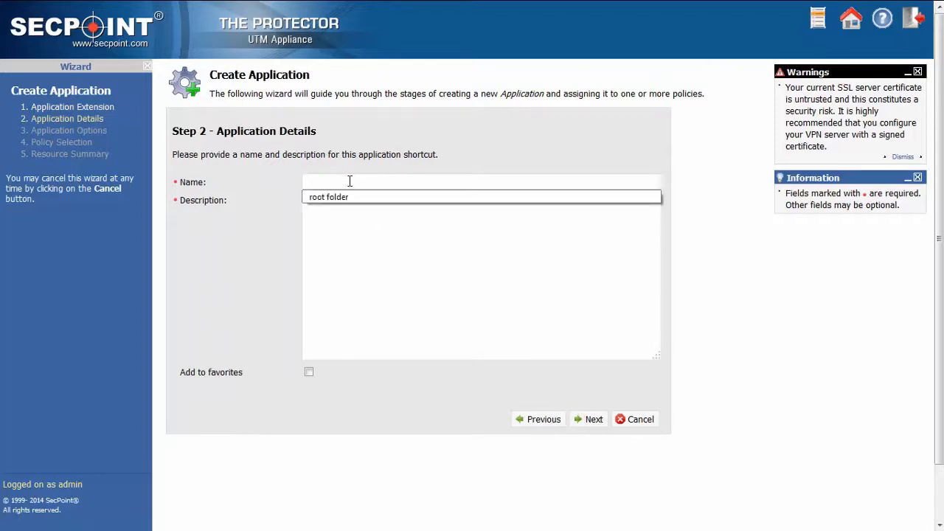
click(350, 181)
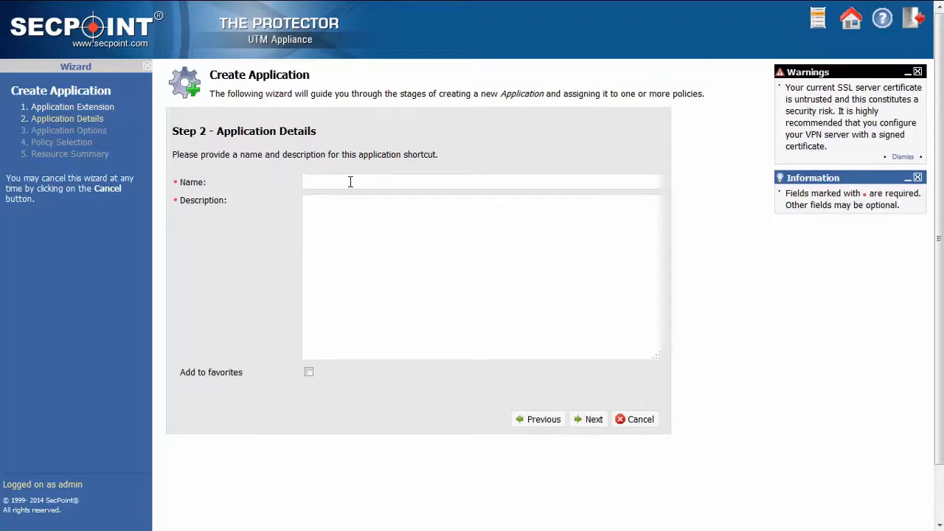
text(computer )
text(1)
text(mail server)
click(595, 420)
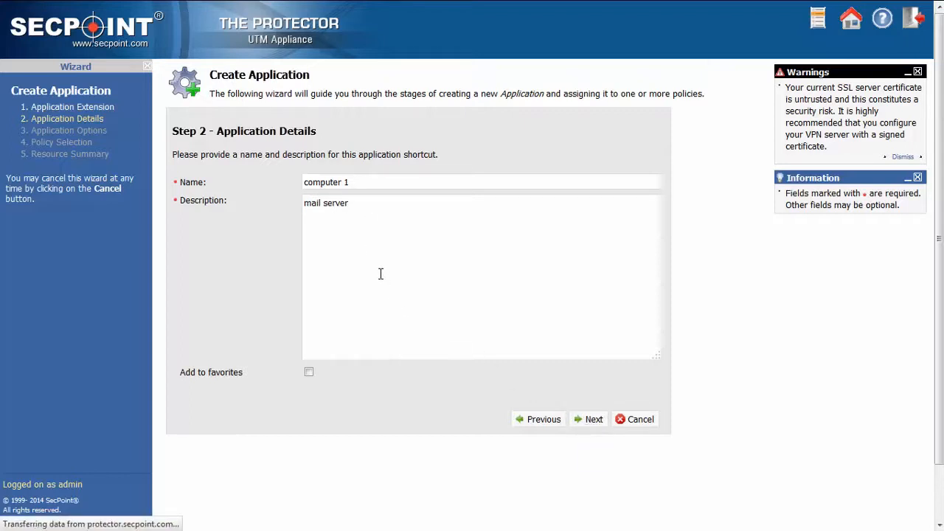
- Set the application's hostname to 192.168.1.2, keep port 3389, and leave the login credentials empty
click(343, 200)
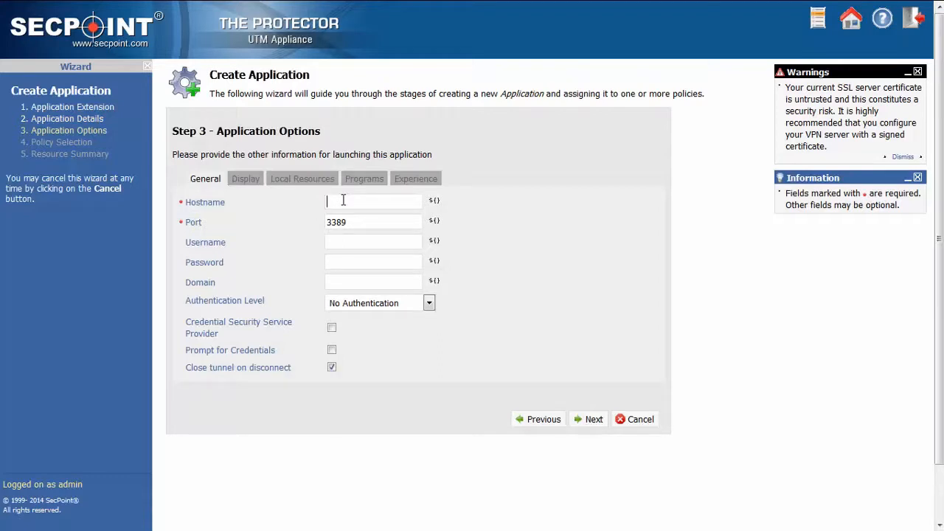
text(192.168.1.2)
drag(371, 222, 309, 223)
click(368, 222)
click(342, 242)
click(343, 262)
click(355, 259)
click(598, 422)
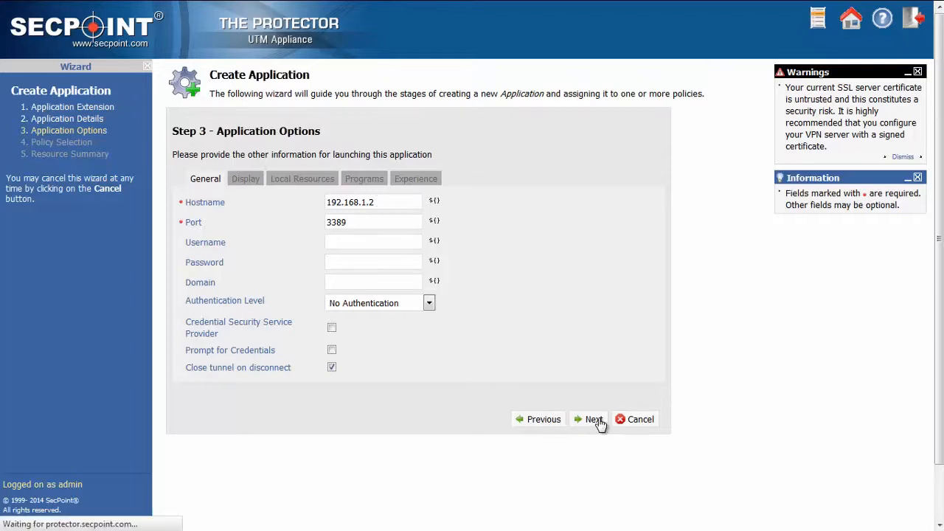
- Attach the application shortcut to the Everyone policy and finish creating it
click(206, 192)
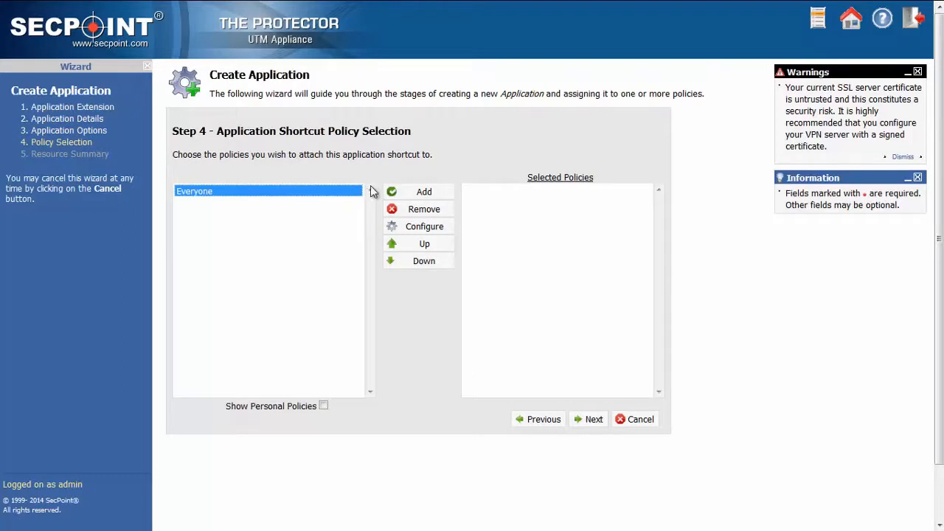
click(401, 194)
click(599, 426)
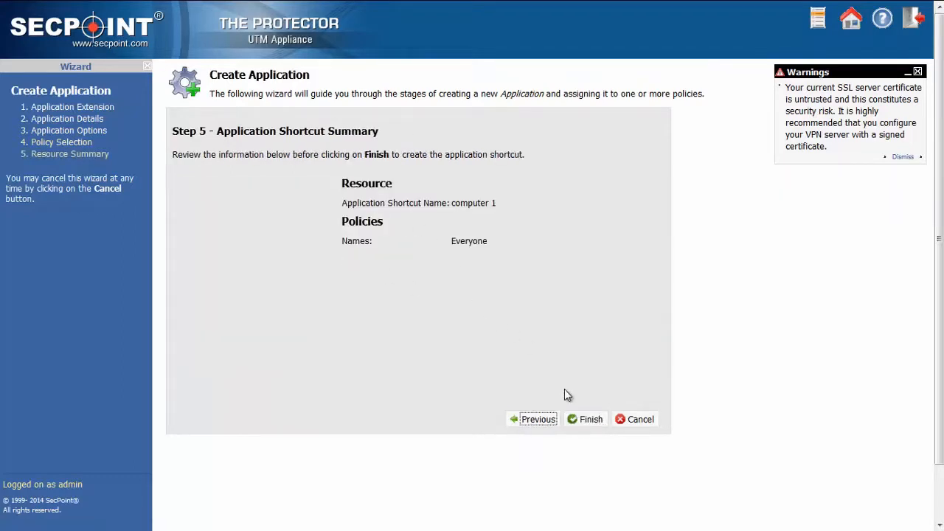
click(591, 420)
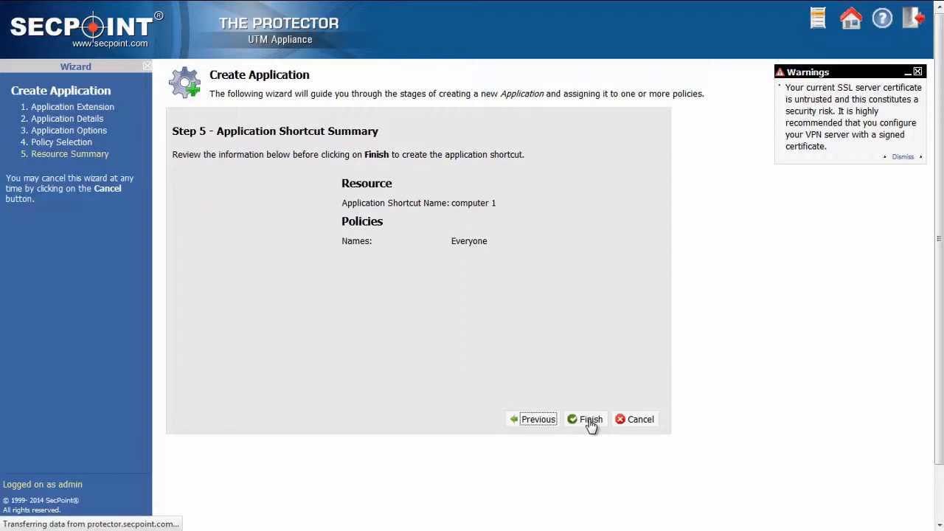
click(420, 245)
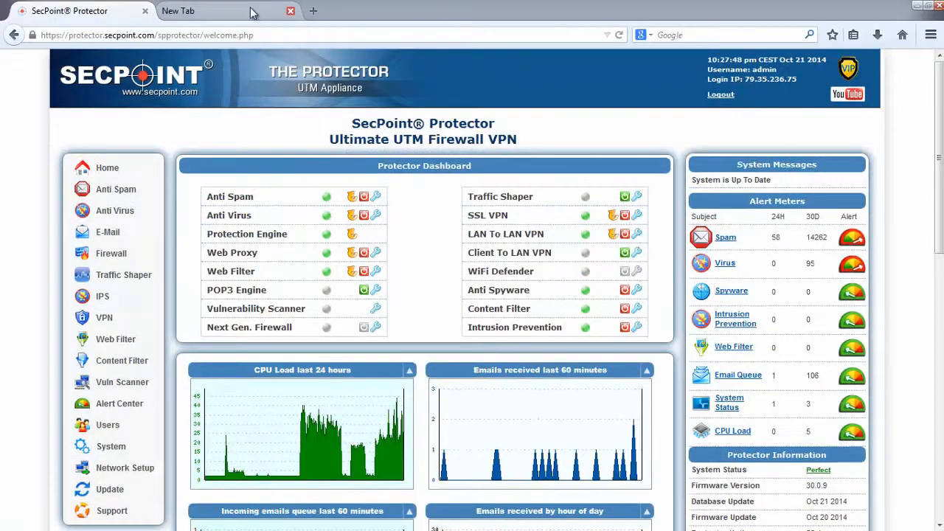
click(238, 13)
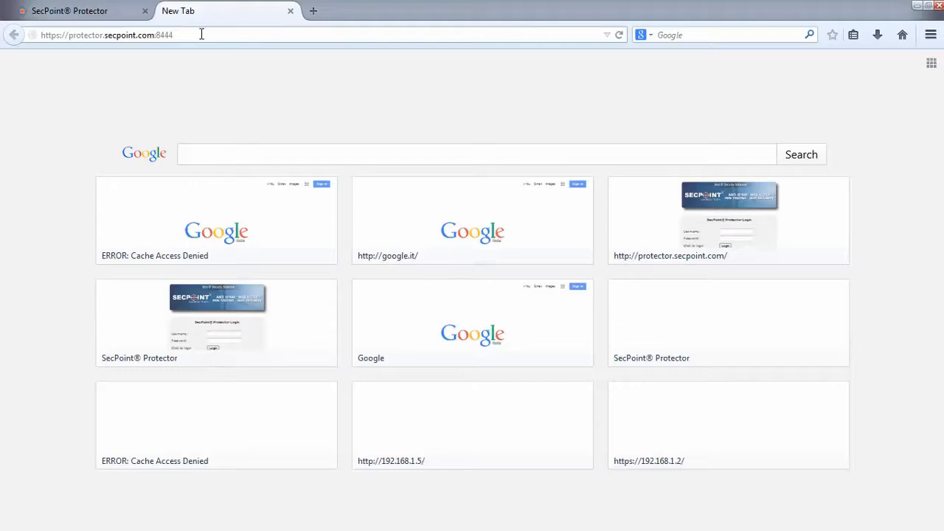
click(199, 34)
key(Return)
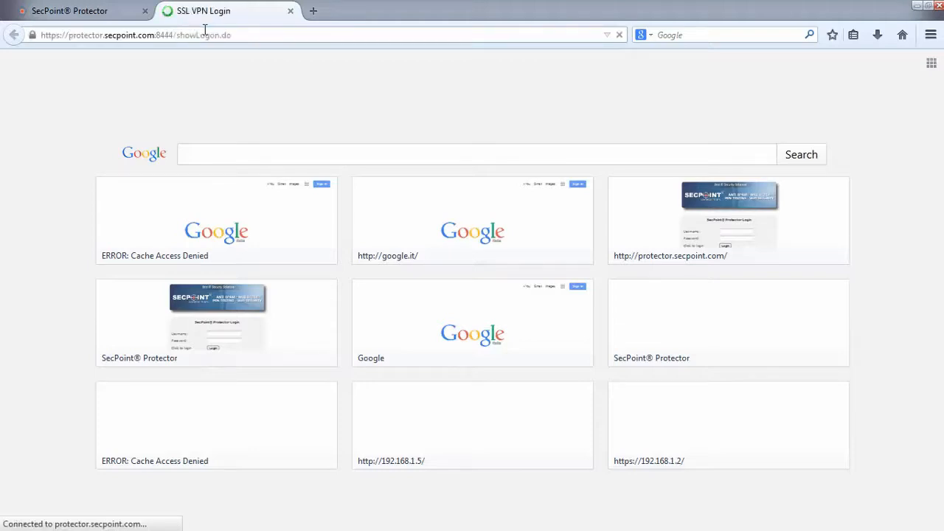
key(F11)
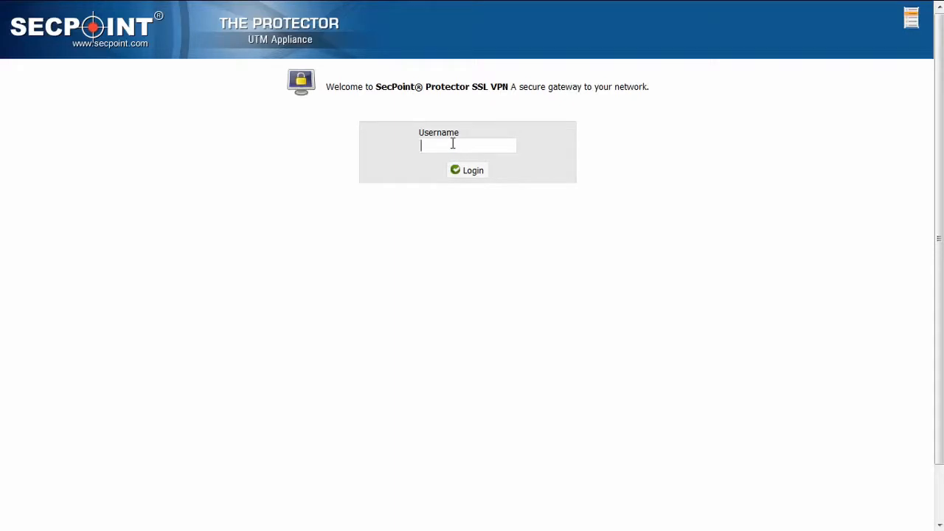
- Log in to the SSL VPN as user1 with the account password
text(user1)
key(Return)
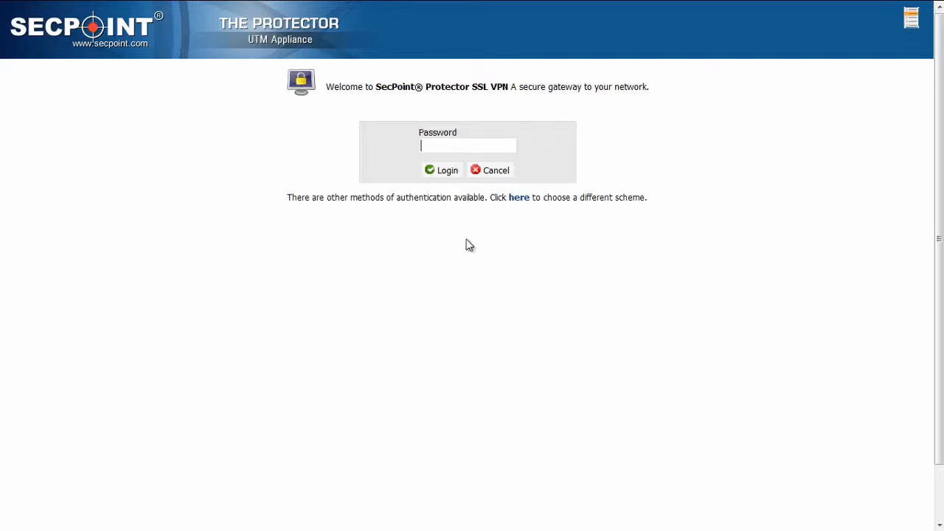
text(********)
click(447, 169)
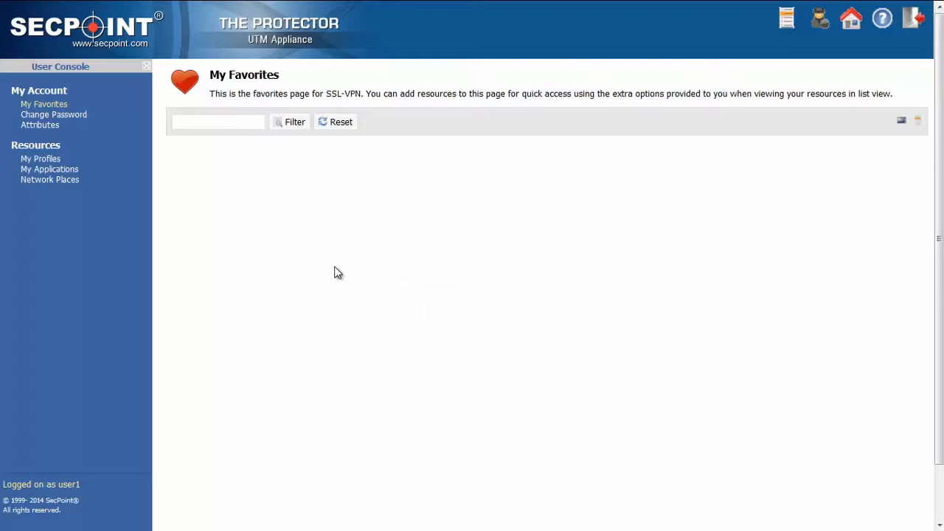
- Open the "root folder" network place to view its files, and close its window
click(68, 182)
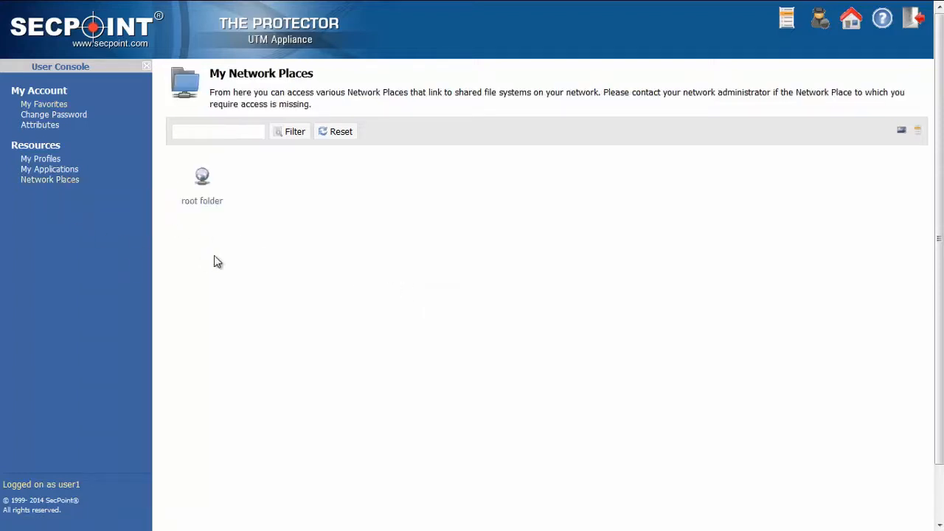
click(211, 206)
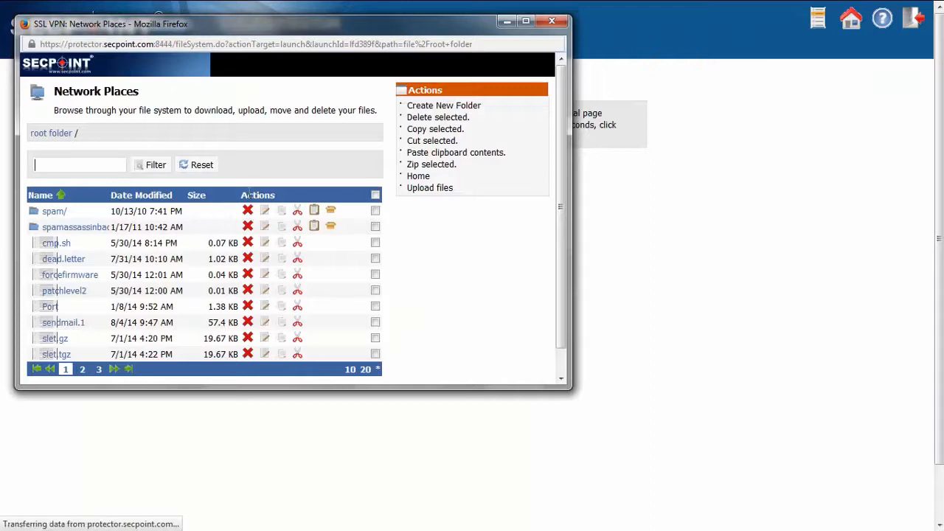
drag(277, 36, 343, 35)
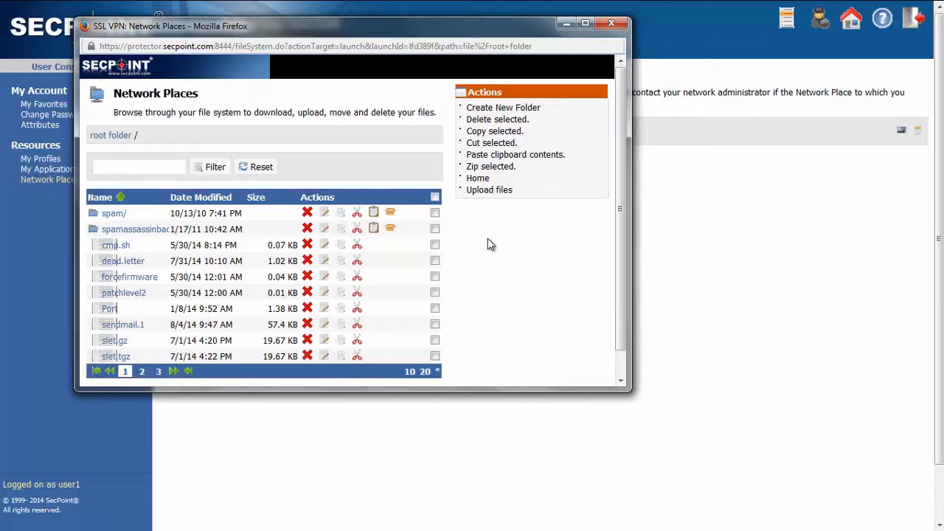
click(611, 23)
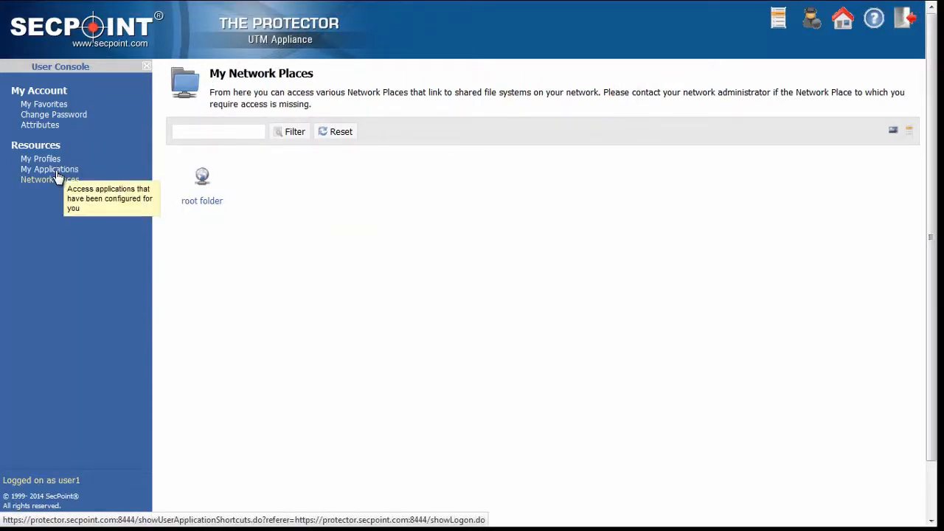
- Launch the "computer 1" application from the user's applications and shut down the SSL-VPN agent
click(58, 171)
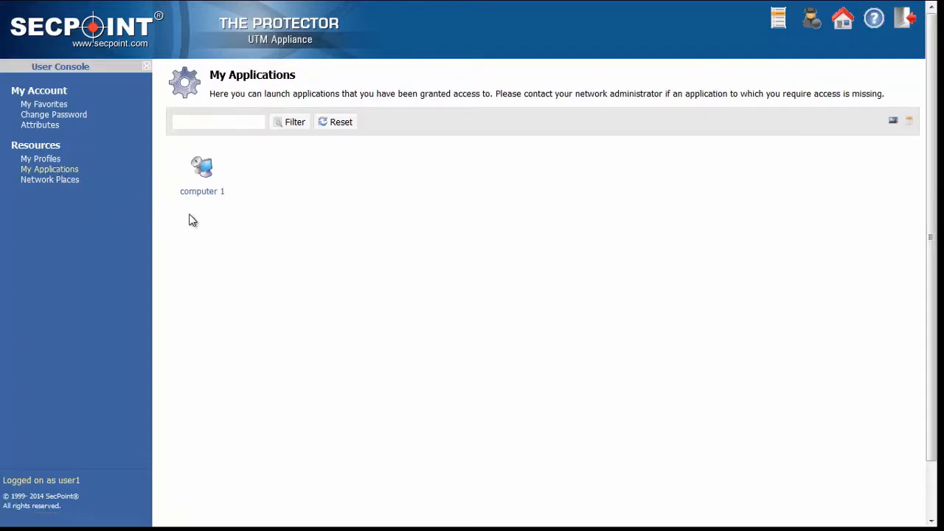
mouse_move(204, 200)
click(205, 193)
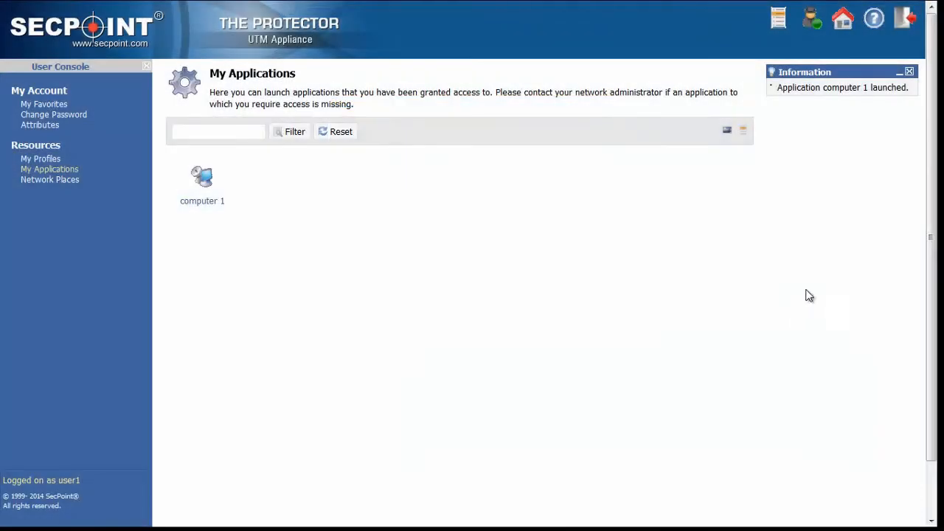
click(814, 25)
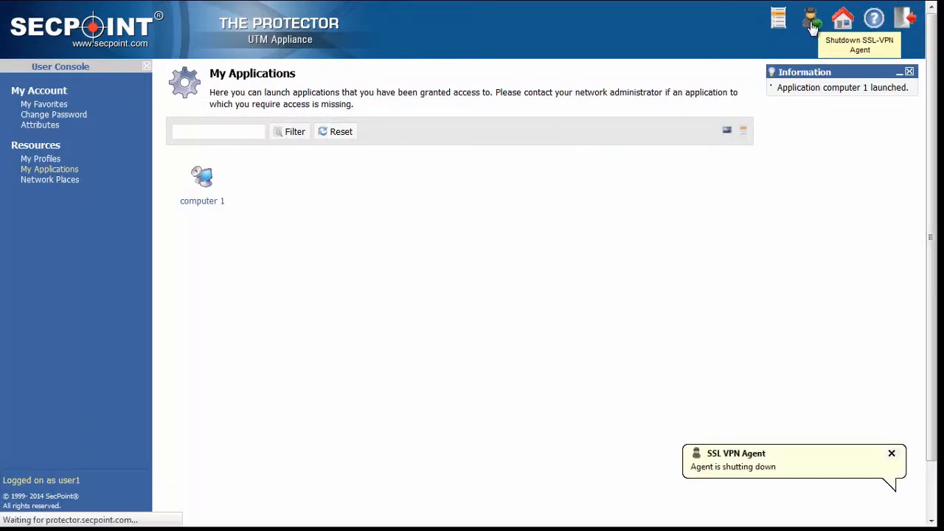